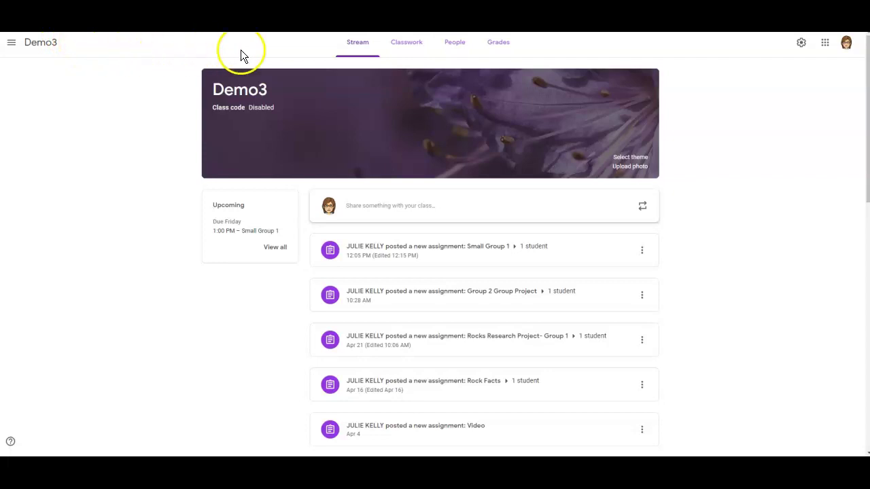
Step: Copy the class Meet link from the General section of class settings
{"action": "left_click", "coordinate": [801, 43]}
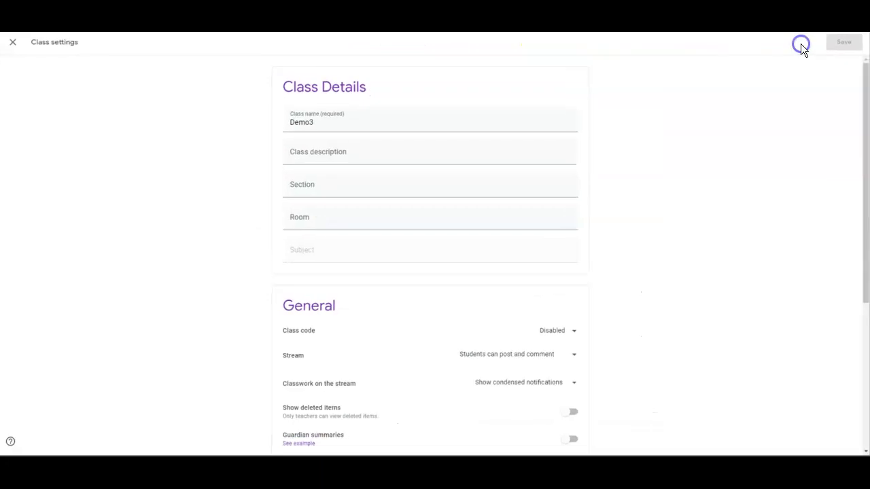
{"action": "left_click_drag", "start_coordinate": [867, 69], "coordinate": [867, 196]}
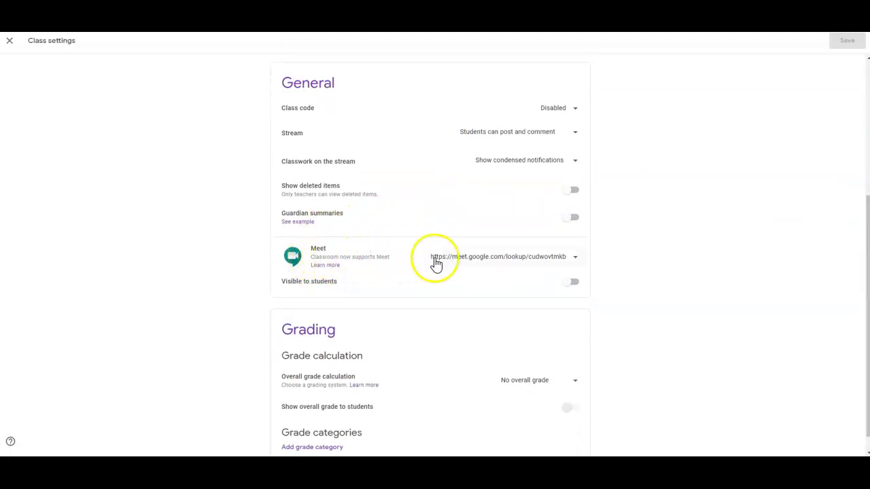
{"action": "left_click", "coordinate": [573, 258]}
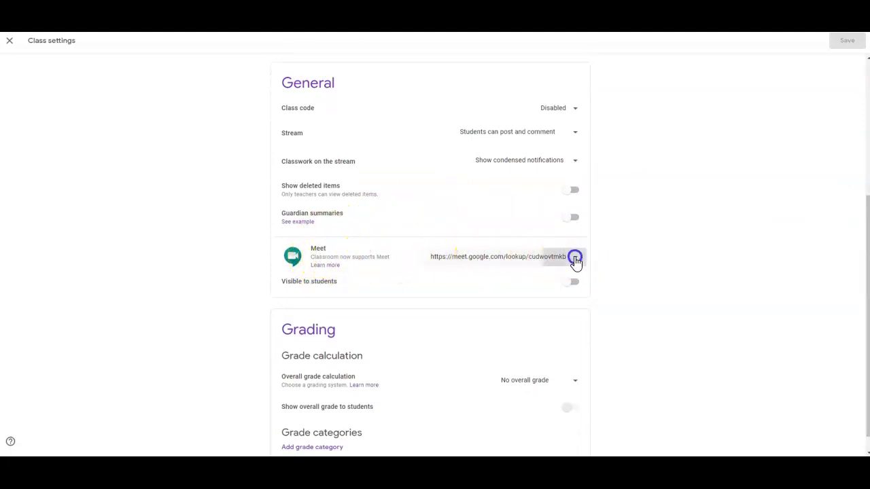
{"action": "left_click", "coordinate": [543, 278]}
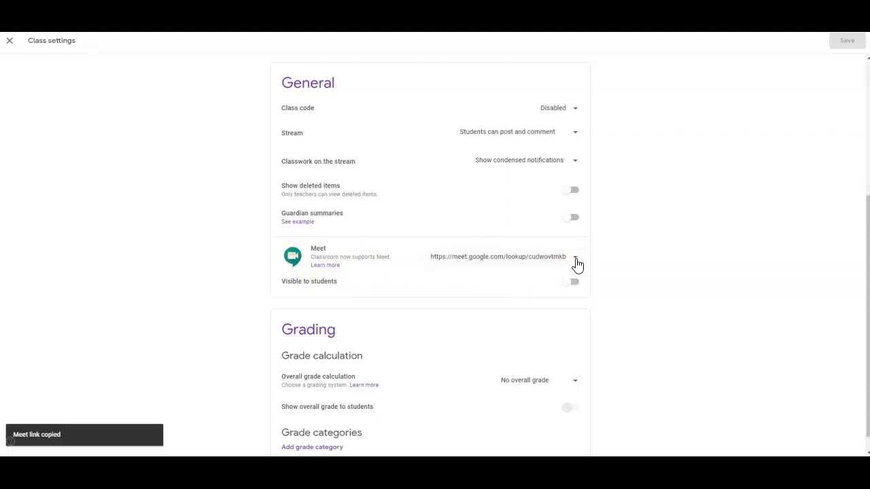
Step: Reset the class Meet link and switch on Visible to students
{"action": "left_click", "coordinate": [576, 262]}
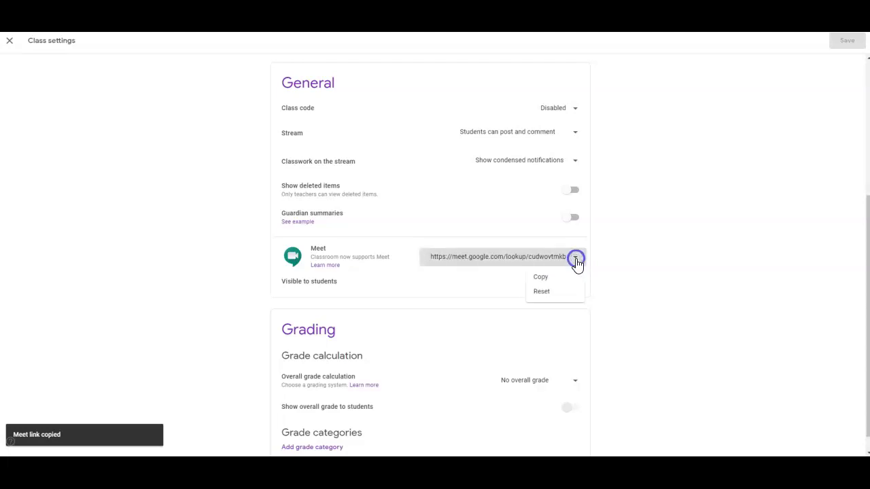
{"action": "left_click", "coordinate": [548, 293]}
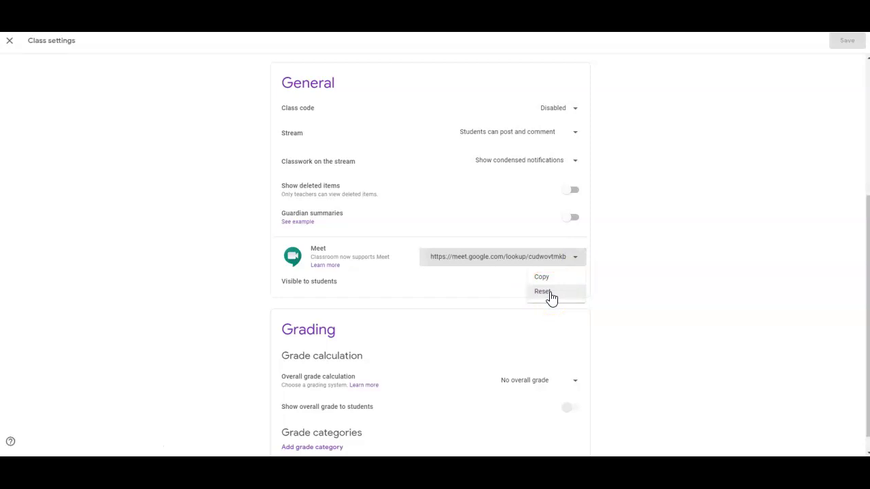
{"action": "left_click", "coordinate": [544, 292]}
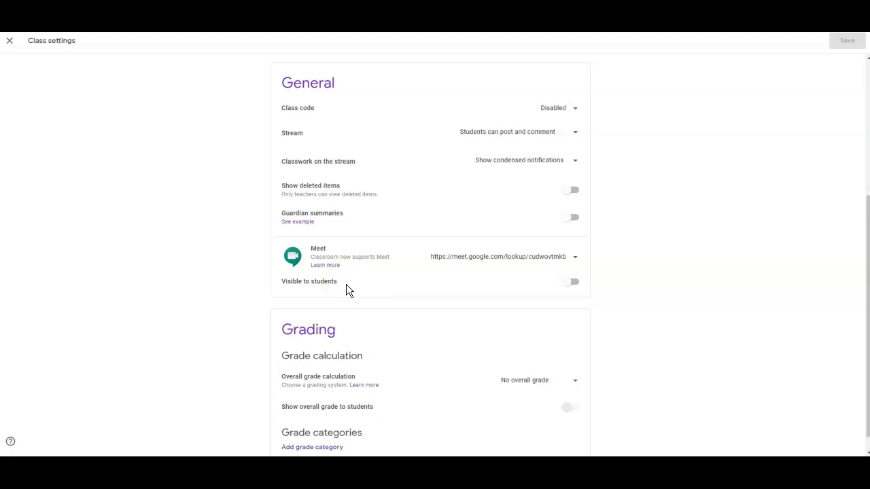
{"action": "left_click", "coordinate": [573, 284]}
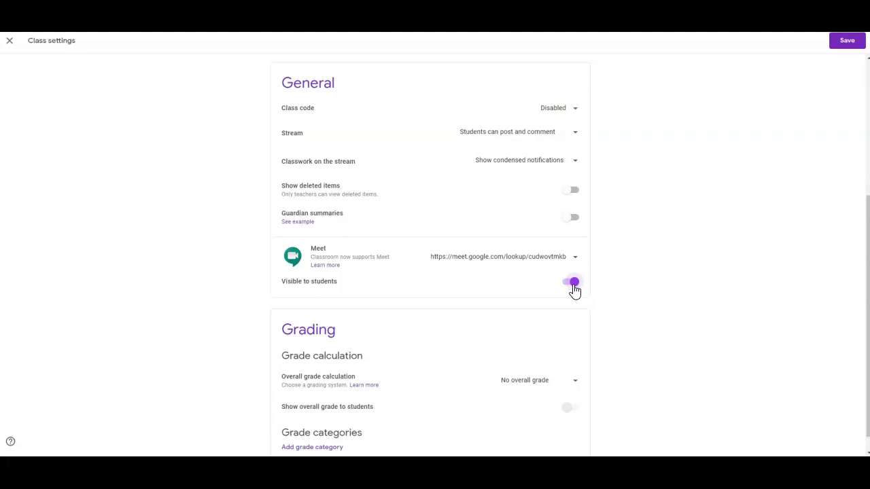
Step: Turn Visible to students off, copy the Meet link again, save settings, and return to Classwork
{"action": "left_click", "coordinate": [573, 282]}
{"action": "left_click", "coordinate": [575, 259]}
{"action": "left_click", "coordinate": [543, 279]}
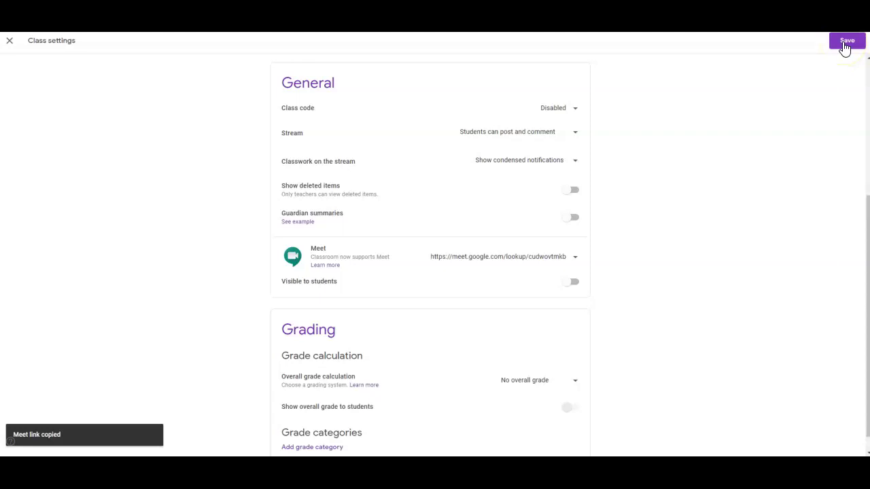
{"action": "left_click", "coordinate": [846, 42]}
{"action": "left_click", "coordinate": [390, 50]}
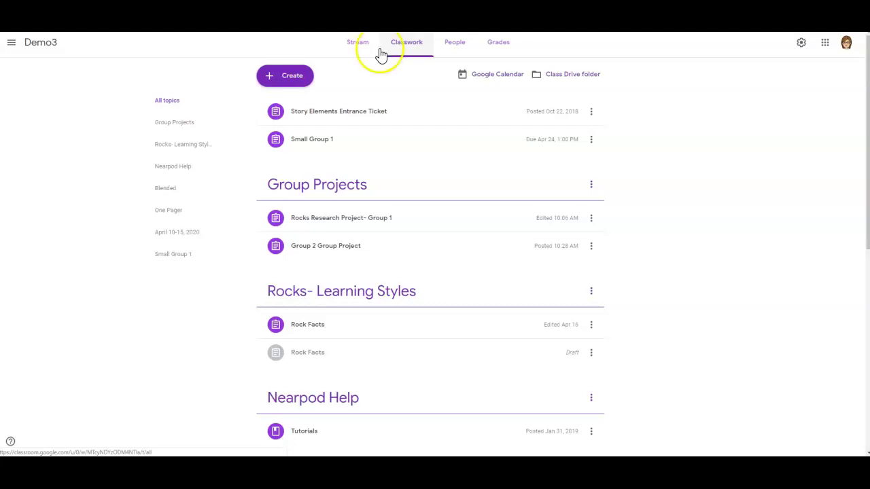
Step: Expand the Small Group 1 assignment and open it in the editor at its title and instructions
{"action": "left_click", "coordinate": [292, 79]}
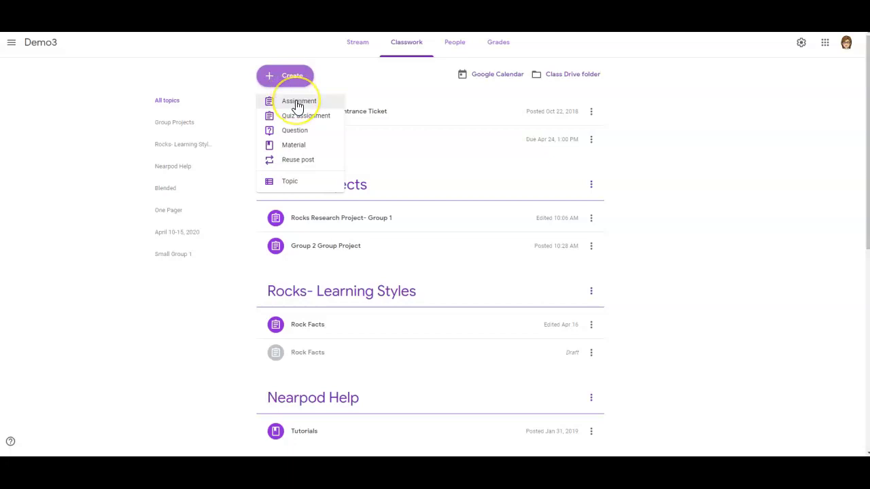
{"action": "left_click", "coordinate": [333, 79]}
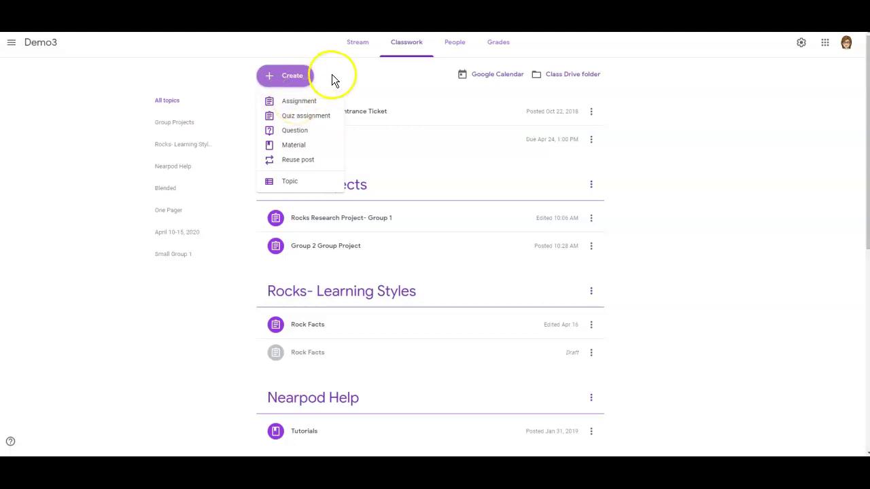
{"action": "left_click", "coordinate": [311, 144]}
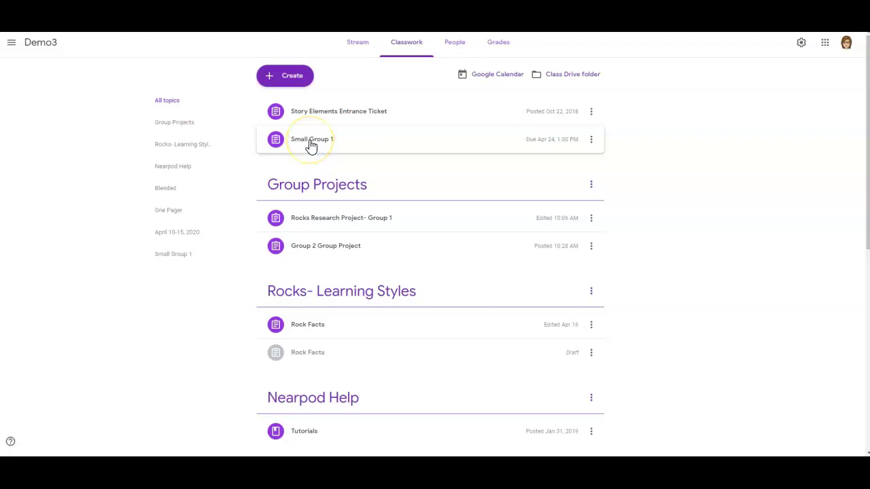
{"action": "left_click", "coordinate": [311, 146]}
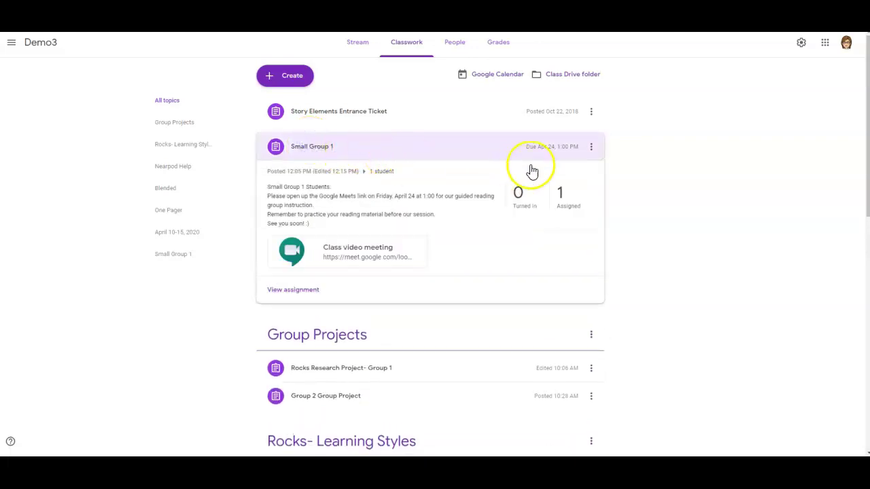
{"action": "left_click", "coordinate": [591, 147]}
{"action": "left_click", "coordinate": [553, 167]}
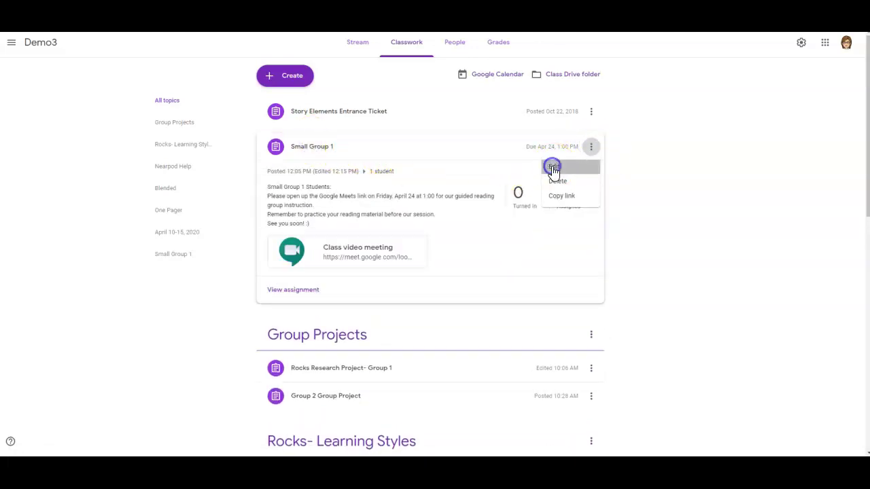
{"action": "left_click", "coordinate": [98, 80]}
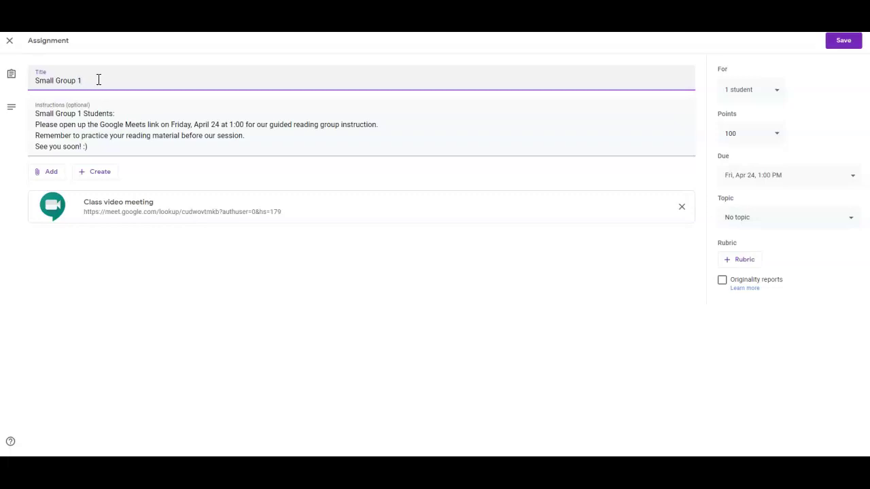
{"action": "left_click", "coordinate": [127, 110]}
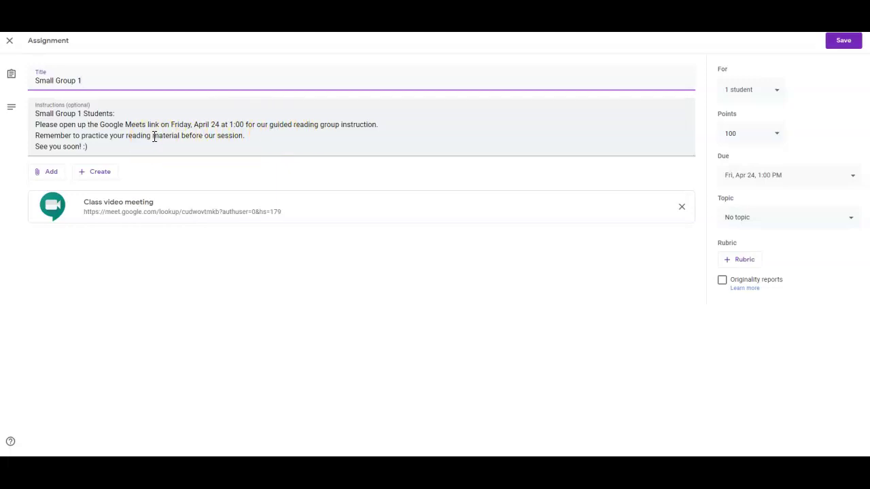
{"action": "left_click", "coordinate": [54, 174]}
{"action": "left_click", "coordinate": [57, 206]}
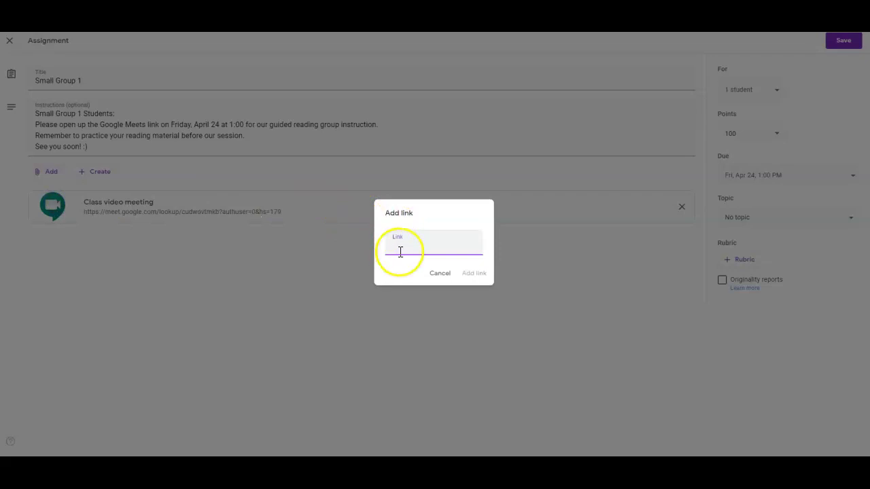
{"action": "left_click", "coordinate": [441, 274]}
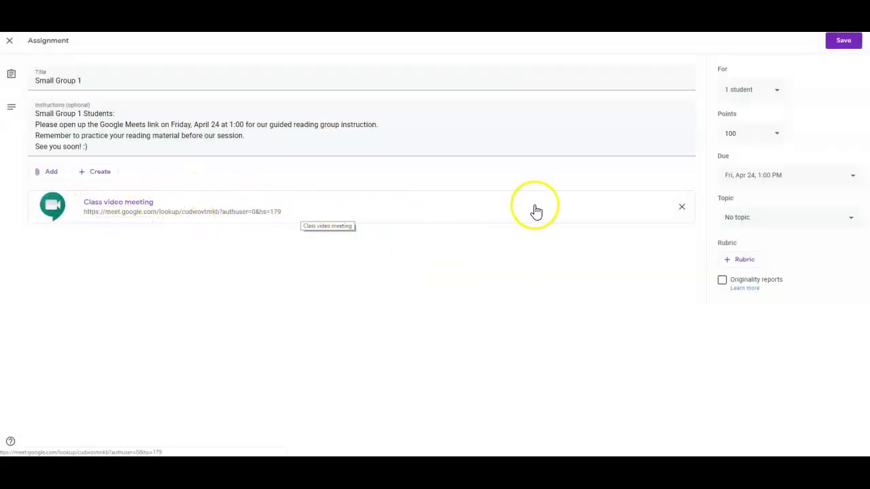
{"action": "left_click", "coordinate": [778, 90]}
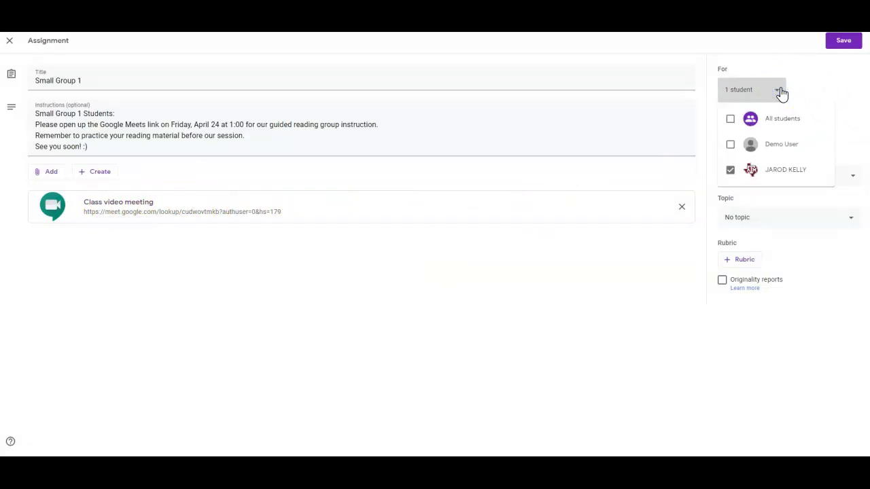
{"action": "left_click", "coordinate": [730, 120]}
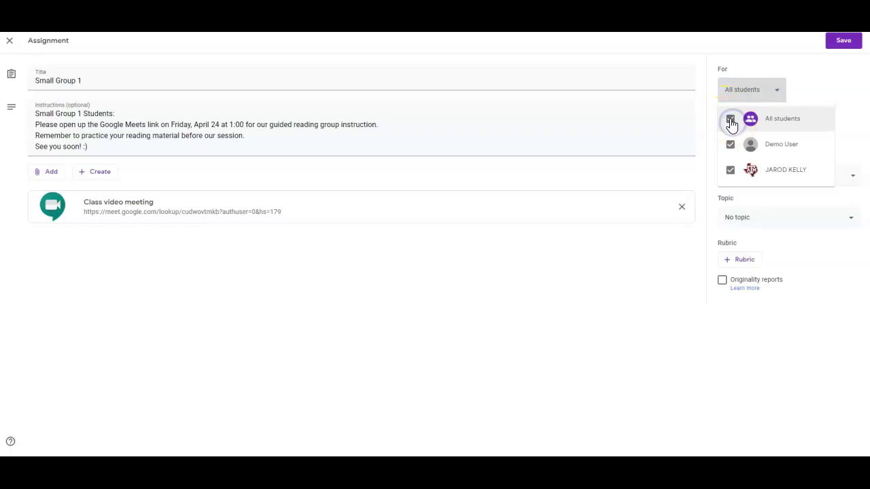
{"action": "left_click", "coordinate": [730, 121]}
{"action": "left_click", "coordinate": [732, 170]}
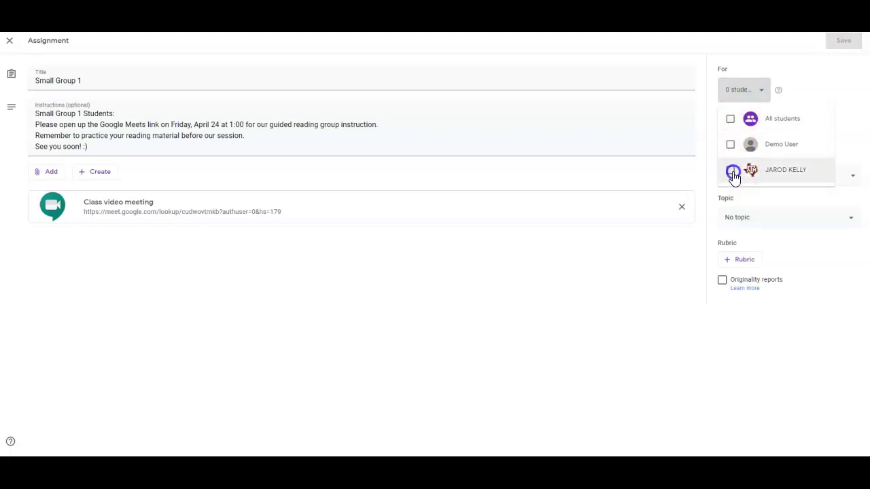
{"action": "left_click", "coordinate": [732, 174]}
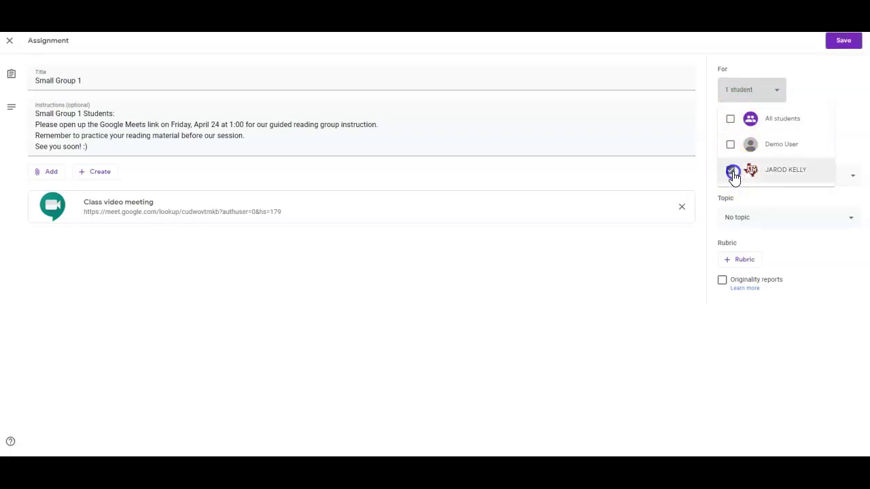
{"action": "left_click", "coordinate": [730, 176]}
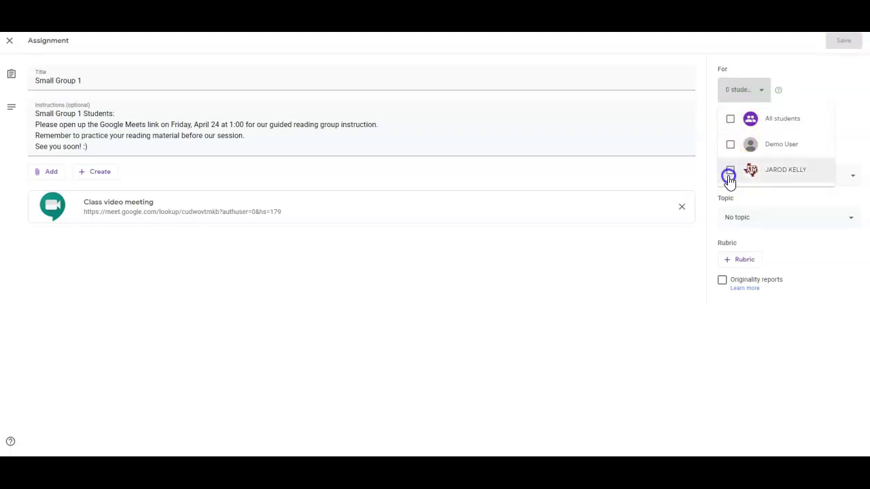
{"action": "left_click", "coordinate": [848, 179]}
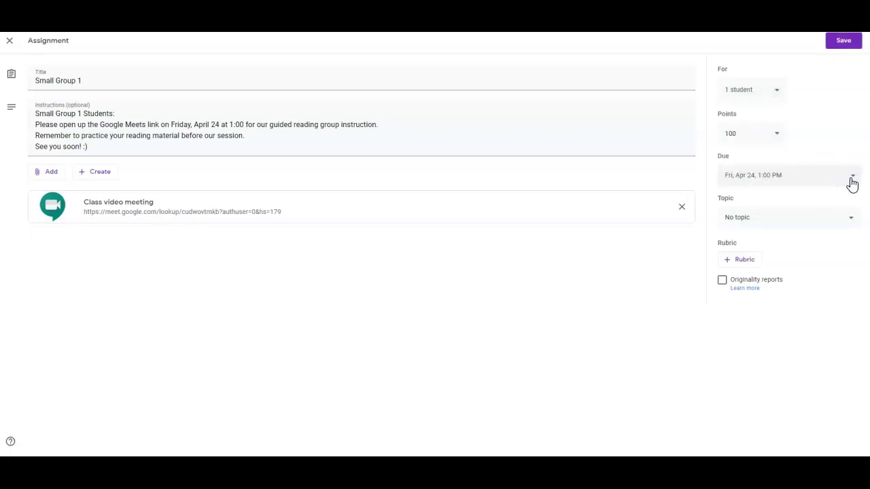
{"action": "left_click", "coordinate": [852, 180]}
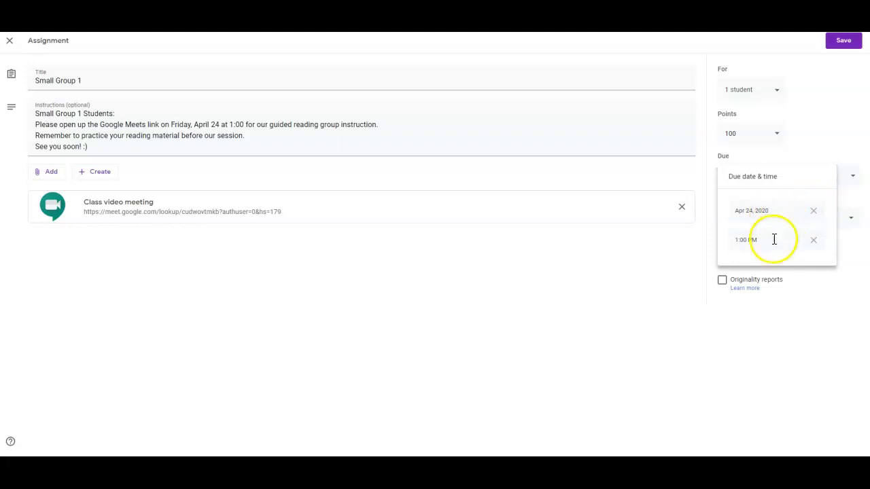
{"action": "left_click", "coordinate": [829, 126]}
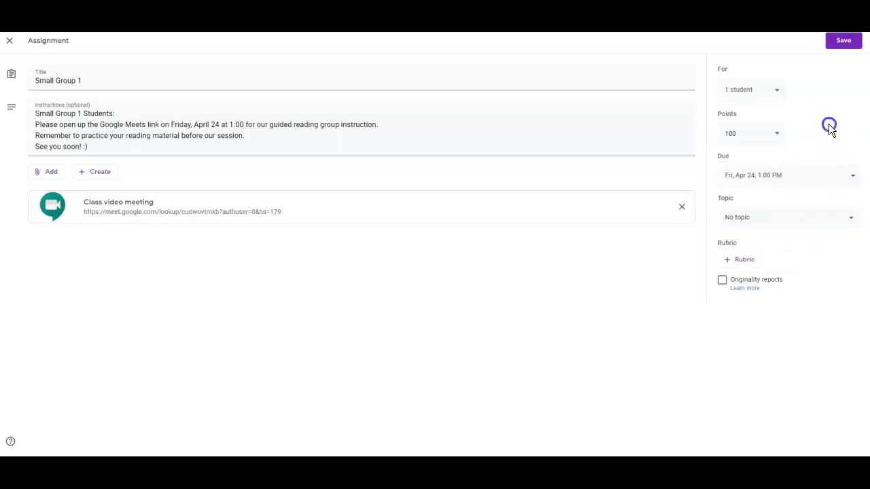
Step: Set the assignment's topic to Small Group 1 and save it
{"action": "left_click", "coordinate": [850, 224]}
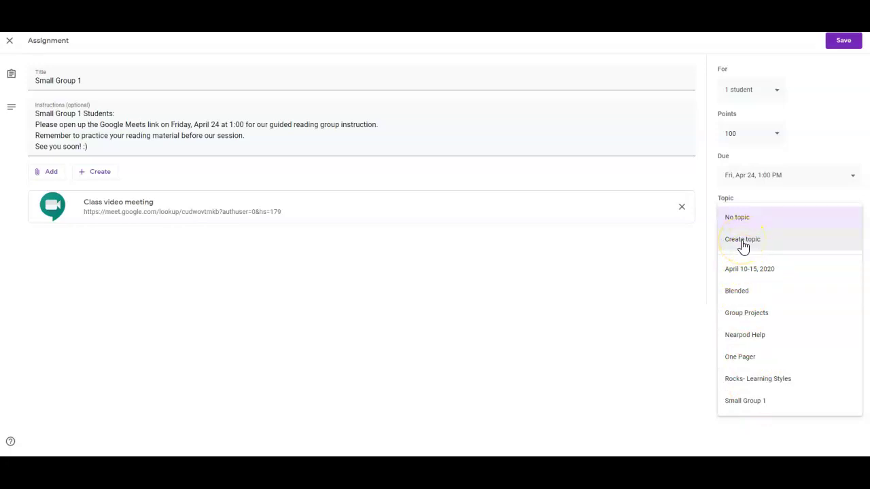
{"action": "left_click", "coordinate": [751, 400]}
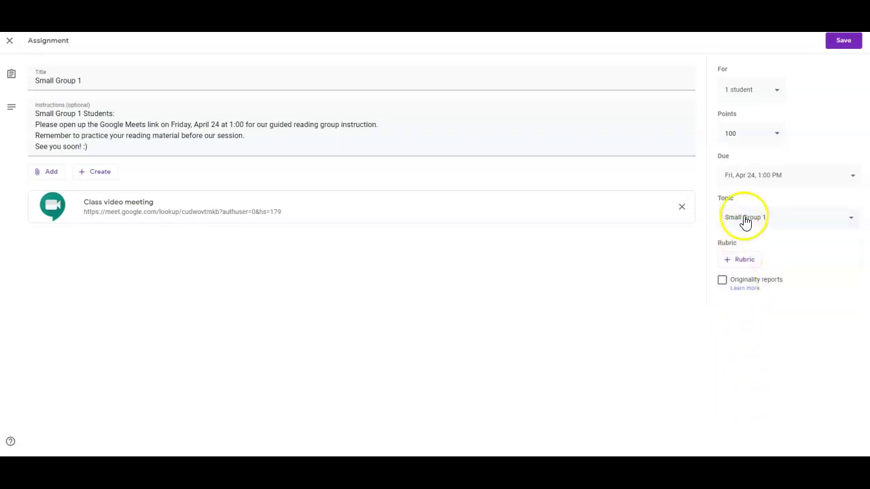
{"action": "left_click", "coordinate": [847, 45]}
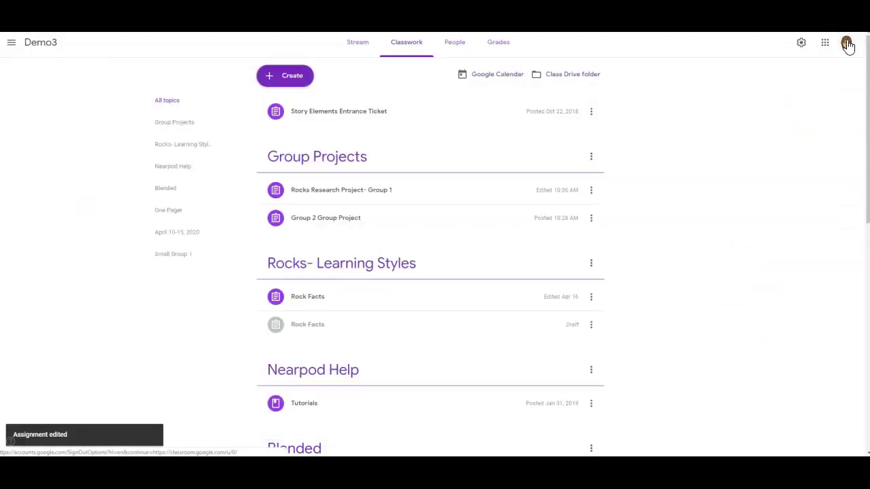
Step: Filter the Classwork page to show only the Small Group 1 topic
{"action": "left_click", "coordinate": [180, 255]}
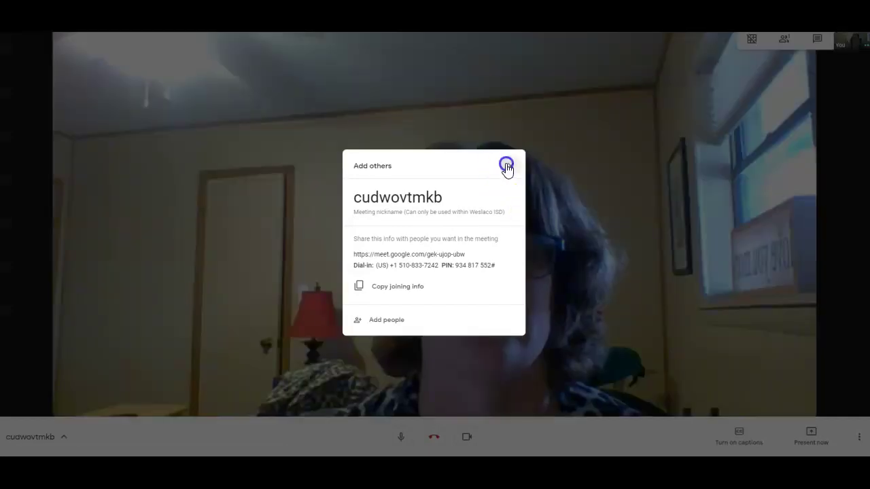
Step: Dismiss the Add others joining info and close Change layout without changing the layout
{"action": "left_click", "coordinate": [511, 166]}
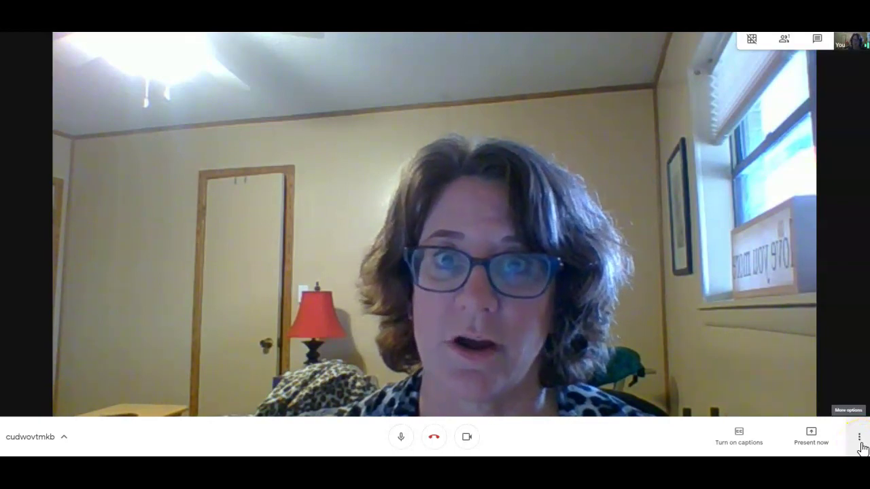
{"action": "left_click", "coordinate": [860, 443]}
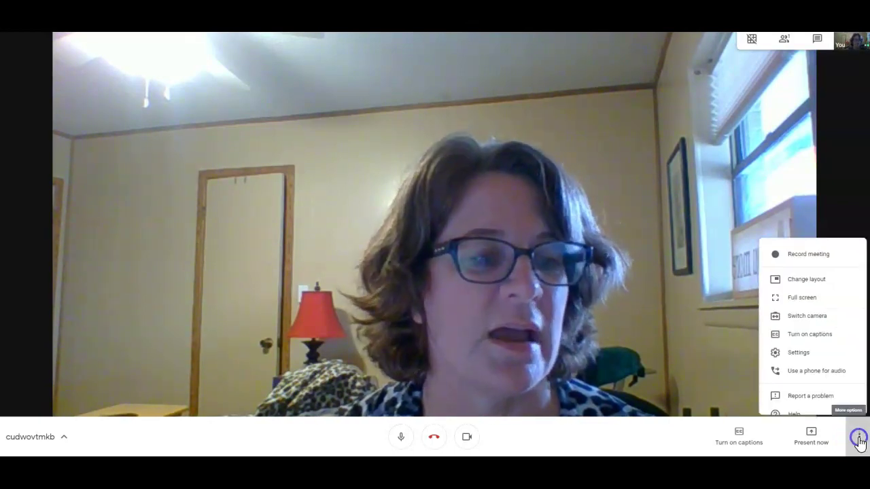
{"action": "left_click", "coordinate": [788, 258]}
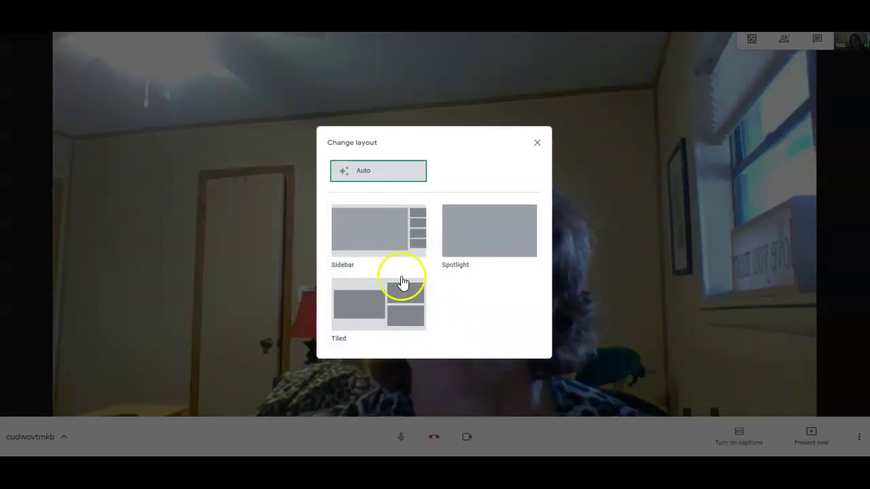
{"action": "left_click", "coordinate": [536, 145]}
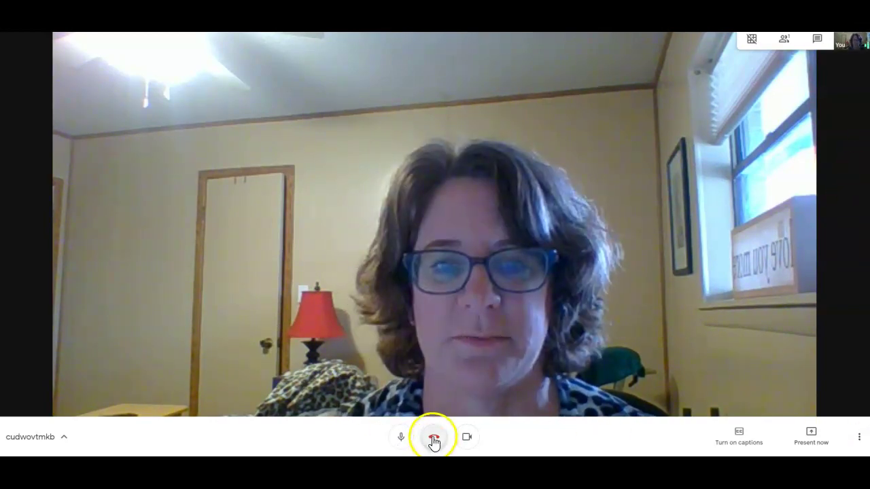
Step: Hang up to leave the Google Meet call
{"action": "left_click", "coordinate": [433, 440]}
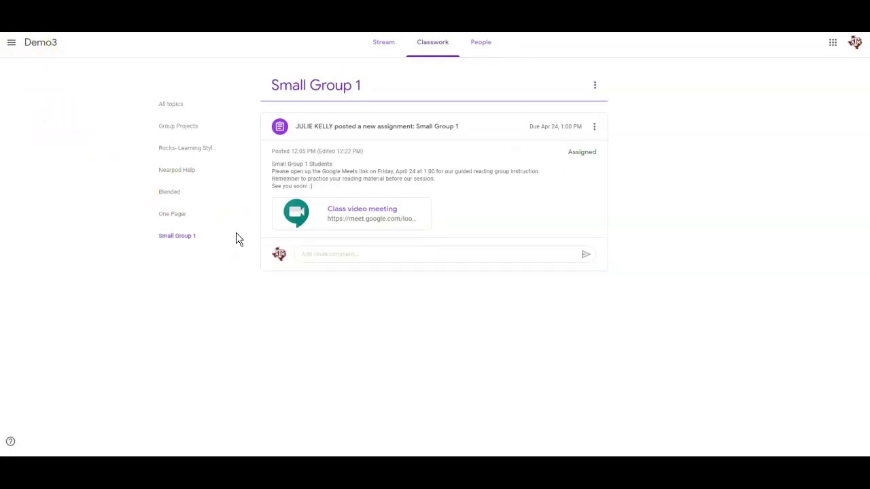
{"action": "left_click", "coordinate": [173, 239]}
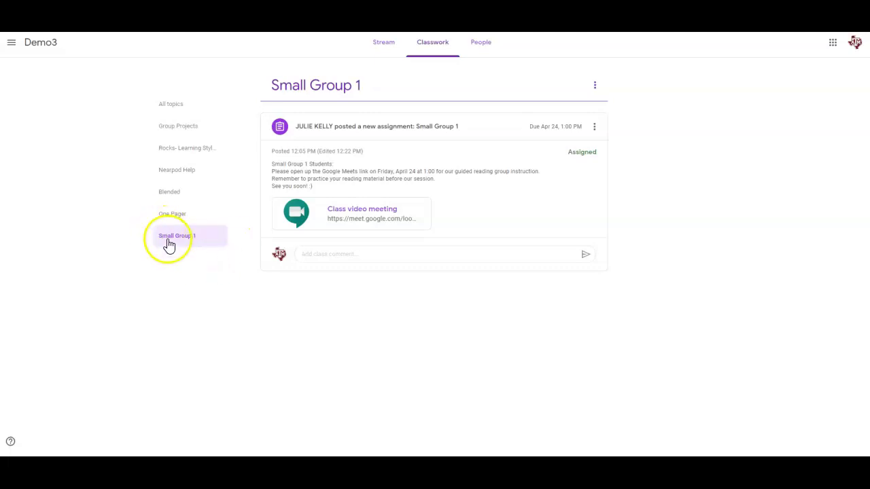